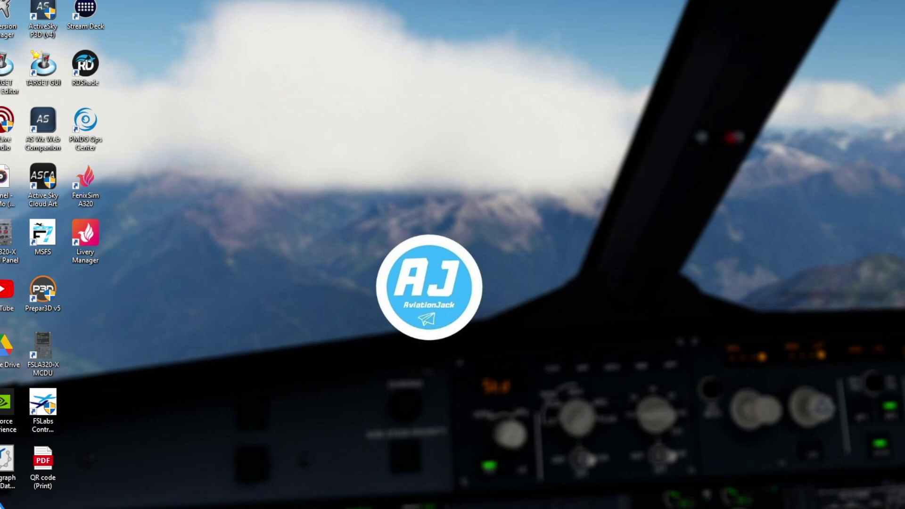
Open a File Explorer window on the Documents folder with Win+E
key(super+e)
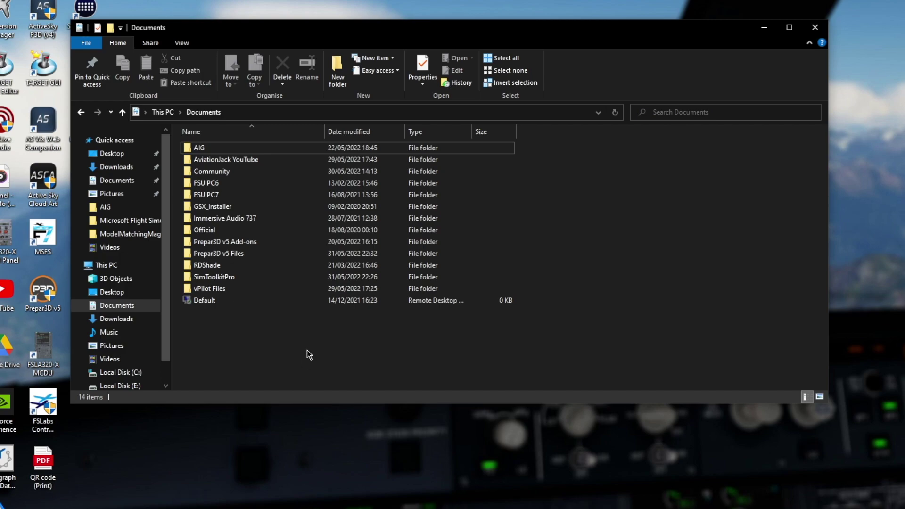
click(214, 150)
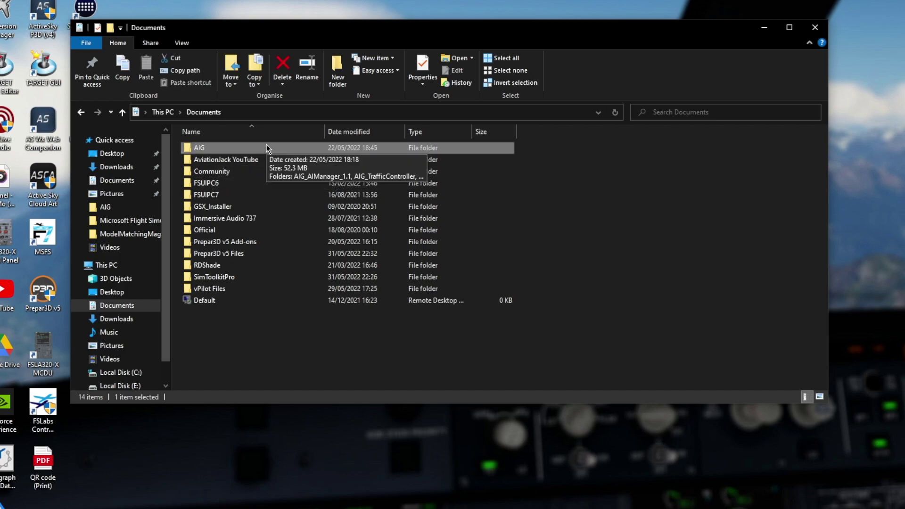
click(106, 265)
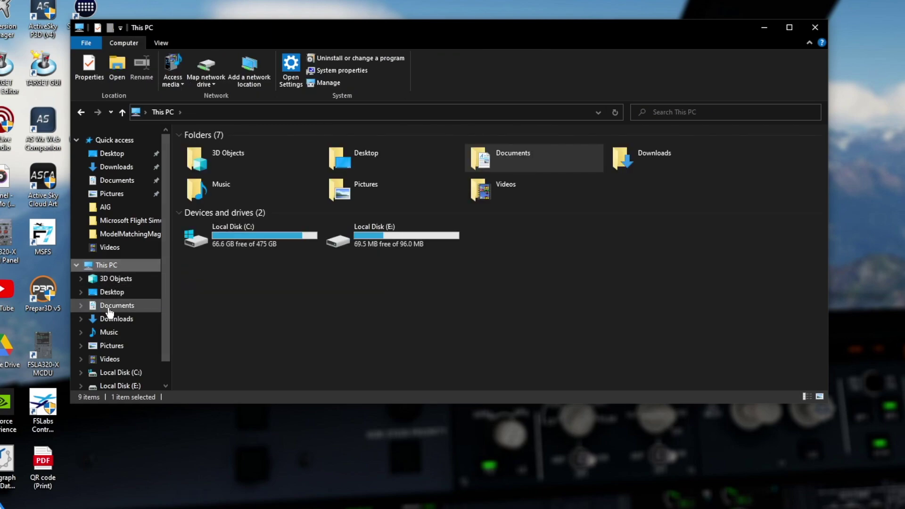
click(110, 306)
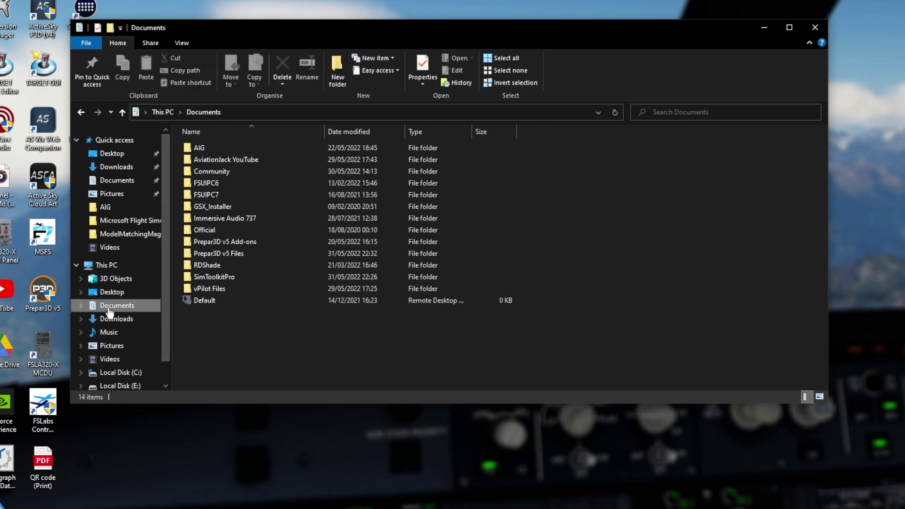
right_click(264, 336)
mouse_move(329, 473)
click(412, 472)
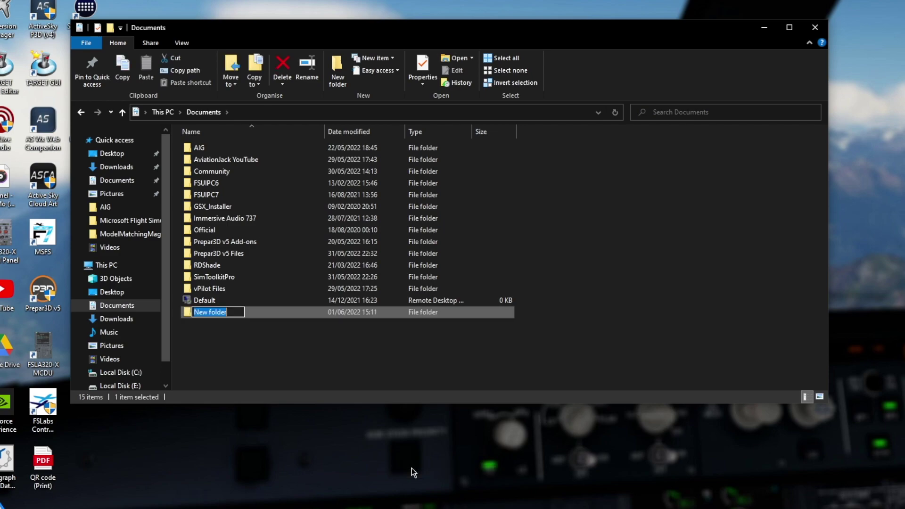
text(AIG)
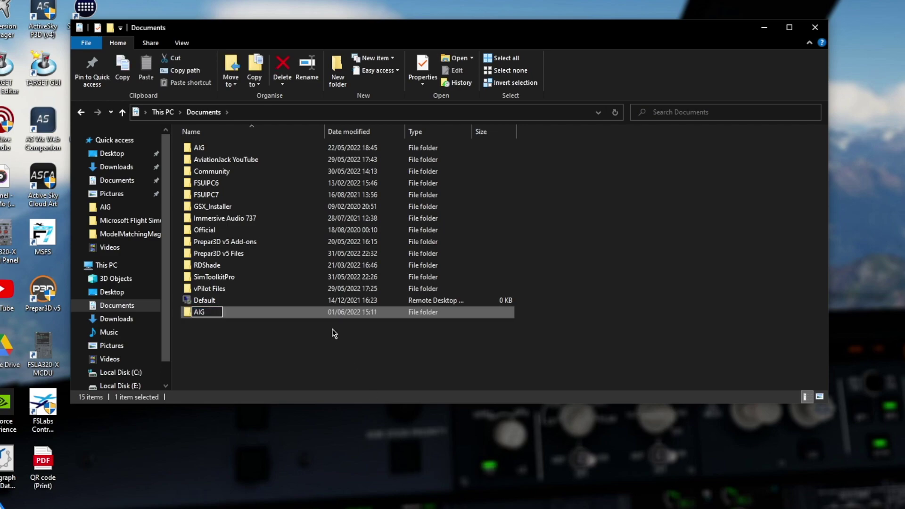
right_click(316, 312)
key(Escape)
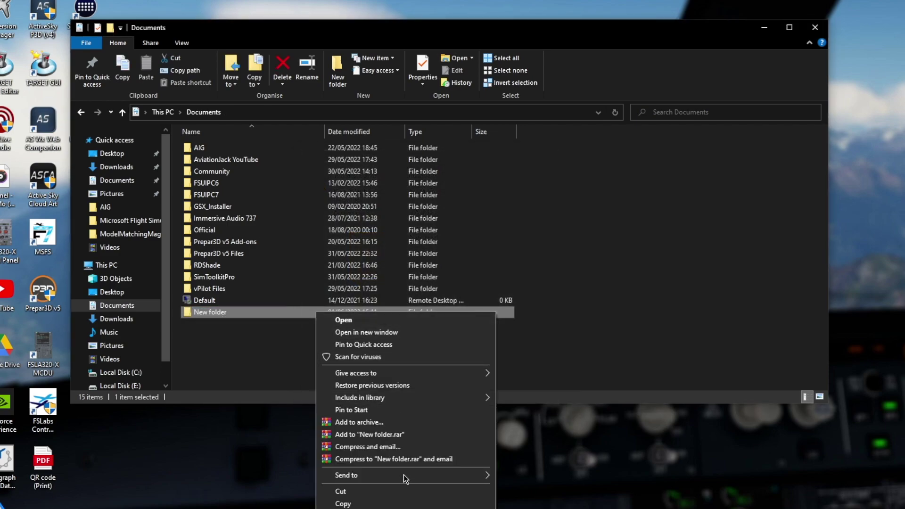
click(347, 508)
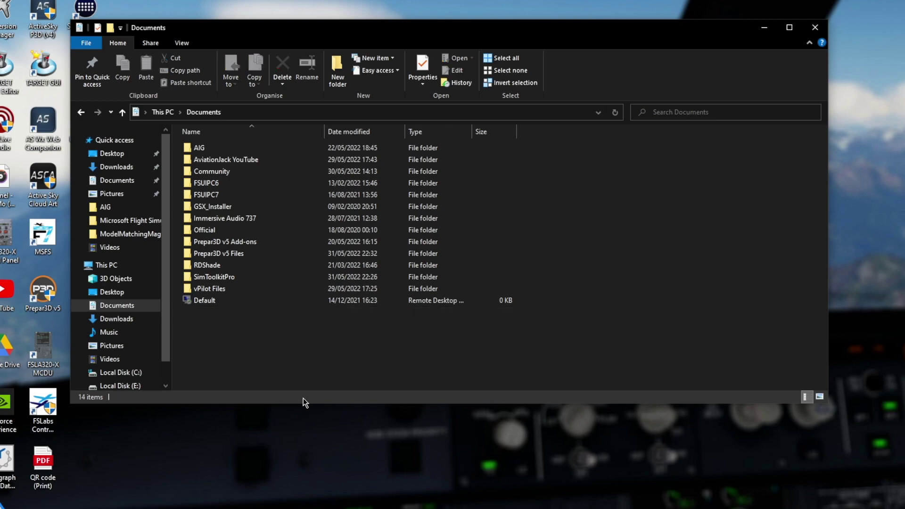
double_click(205, 148)
key(ctrl+a)
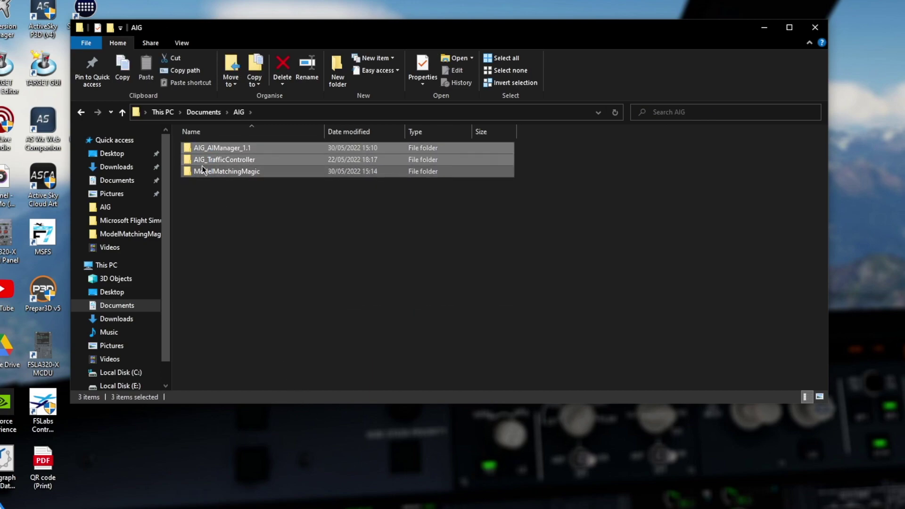
click(248, 219)
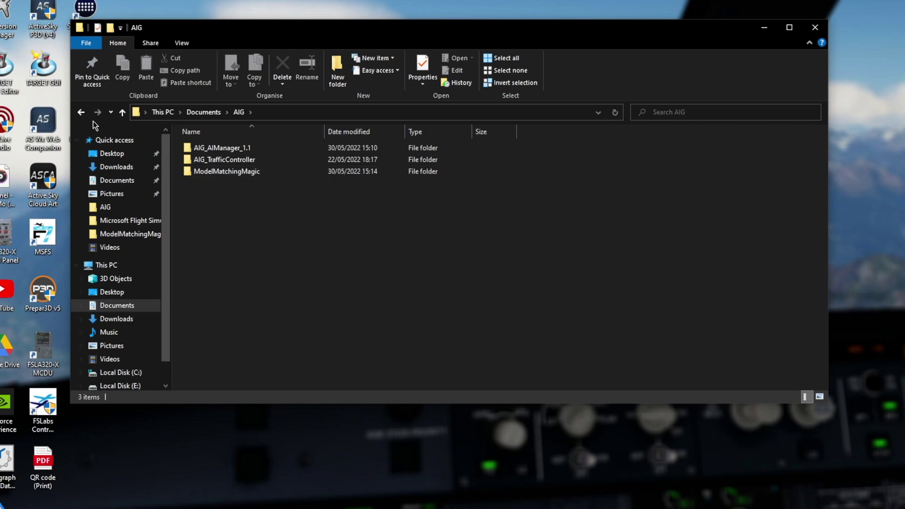
click(82, 113)
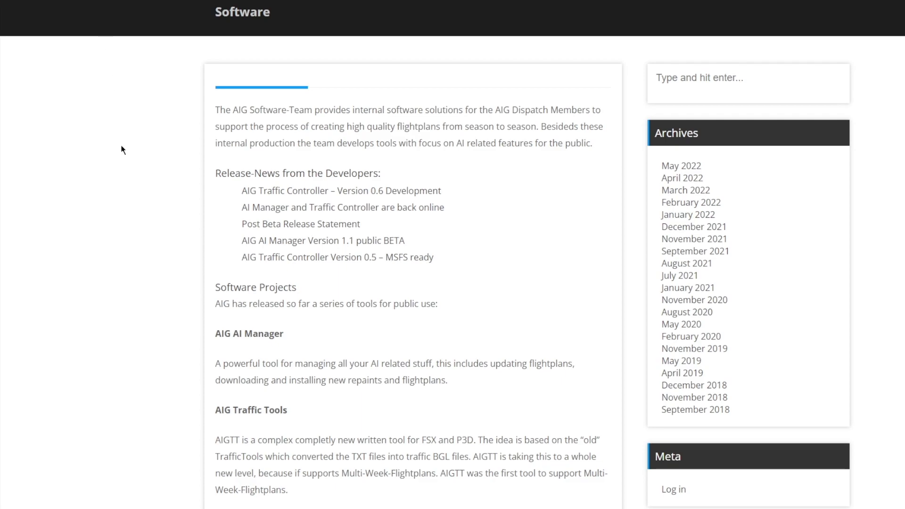
Go to the AI Manager page from the Software menu on the Alpha India Group site
scroll(121, 151, up, 5)
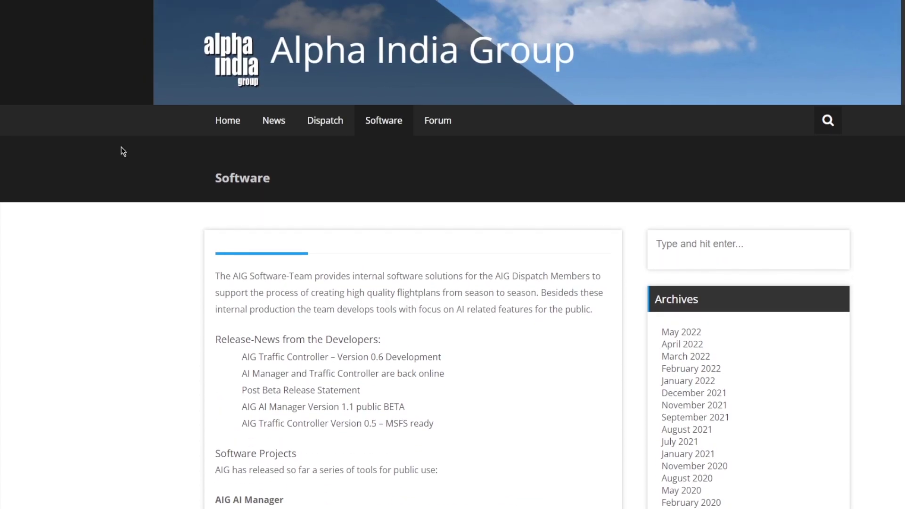
scroll(121, 151, up, 2)
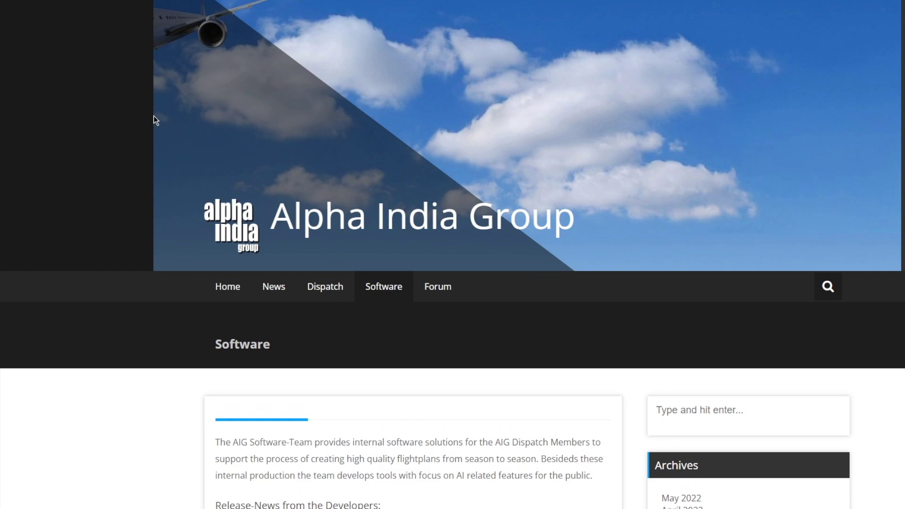
mouse_move(390, 285)
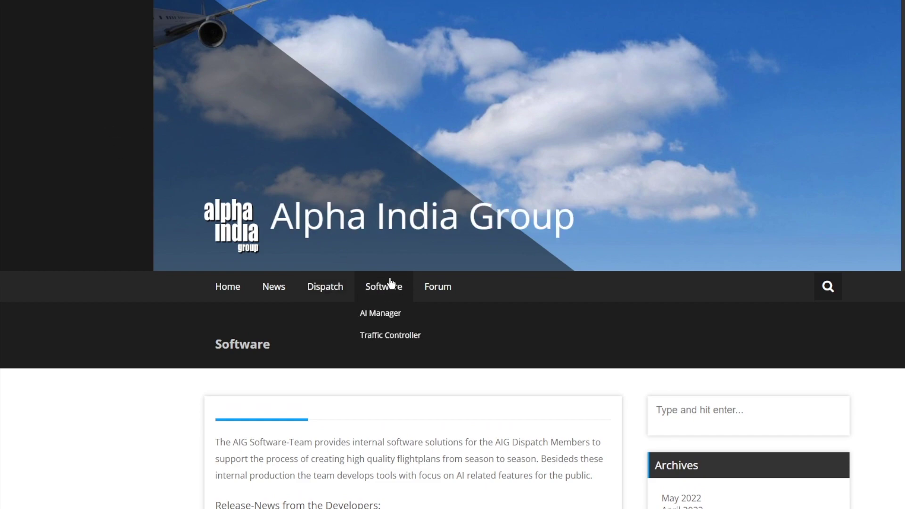
click(374, 313)
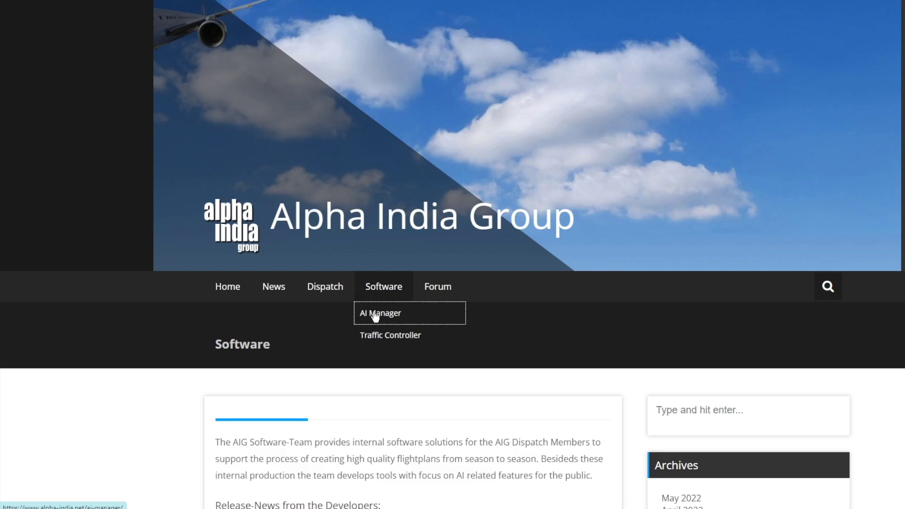
Download AIG_AIManager_1.1.zip (Public Beta 1.1 incl. MSFS support), then go to the Traffic Controller page
scroll(373, 312, down, 5)
scroll(374, 315, down, 1)
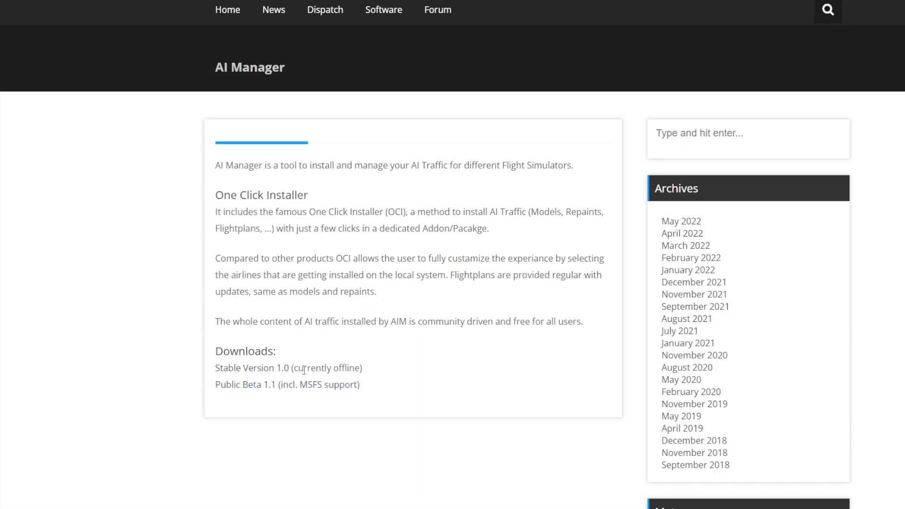
drag(298, 369, 366, 371)
click(366, 368)
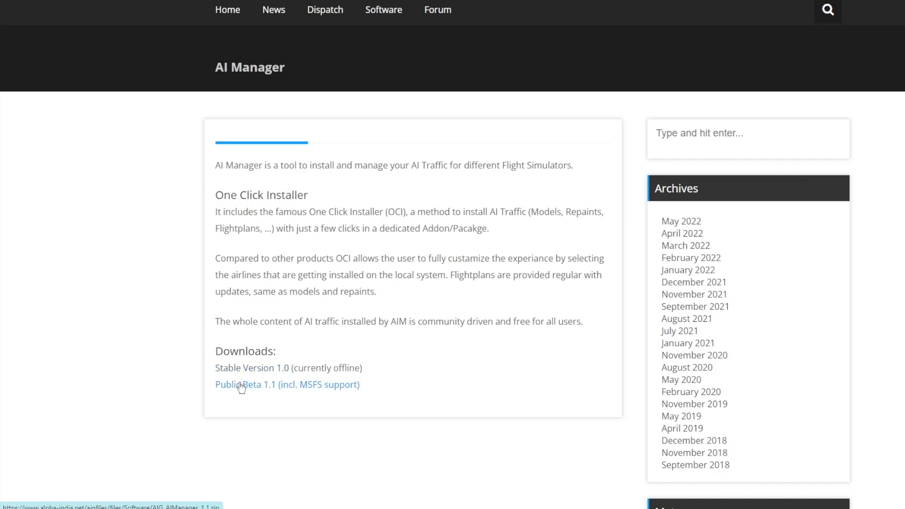
click(321, 387)
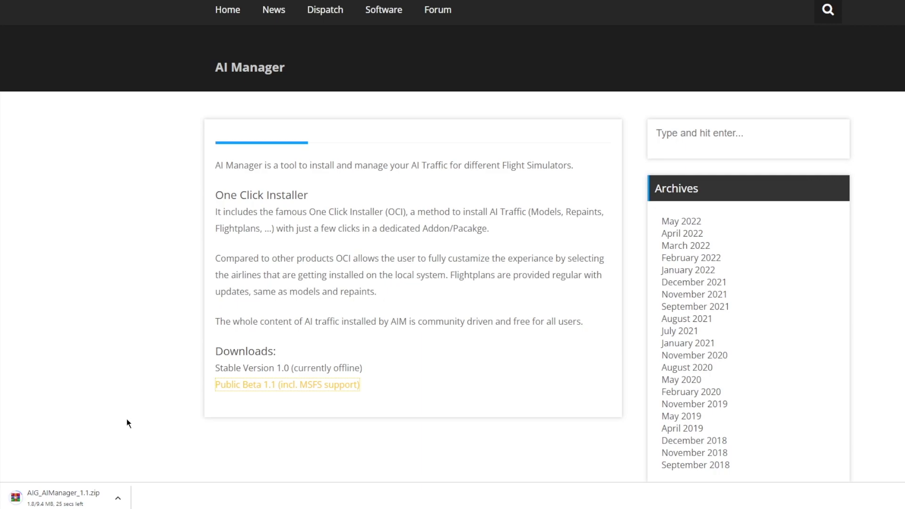
mouse_move(383, 12)
click(382, 61)
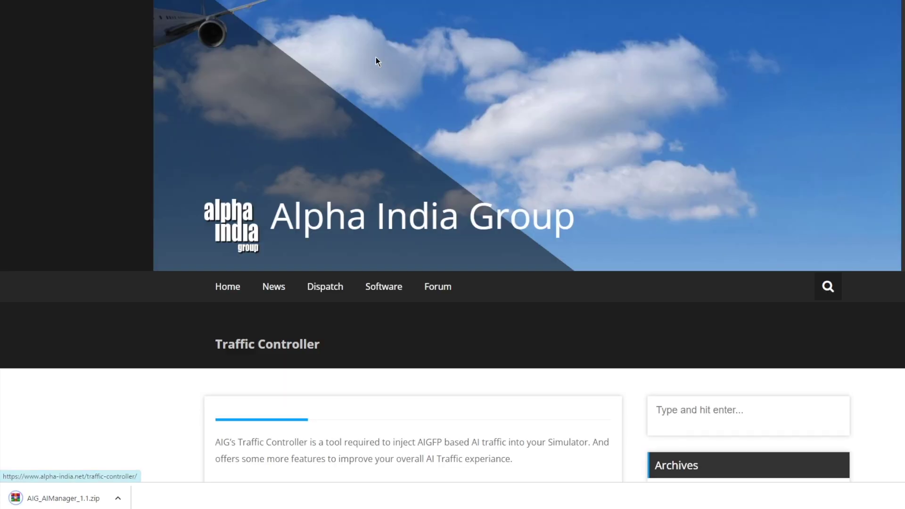
Download the Traffic Controller beta and show the Downloads folder in File Explorer
scroll(166, 305, down, 4)
scroll(166, 302, down, 2)
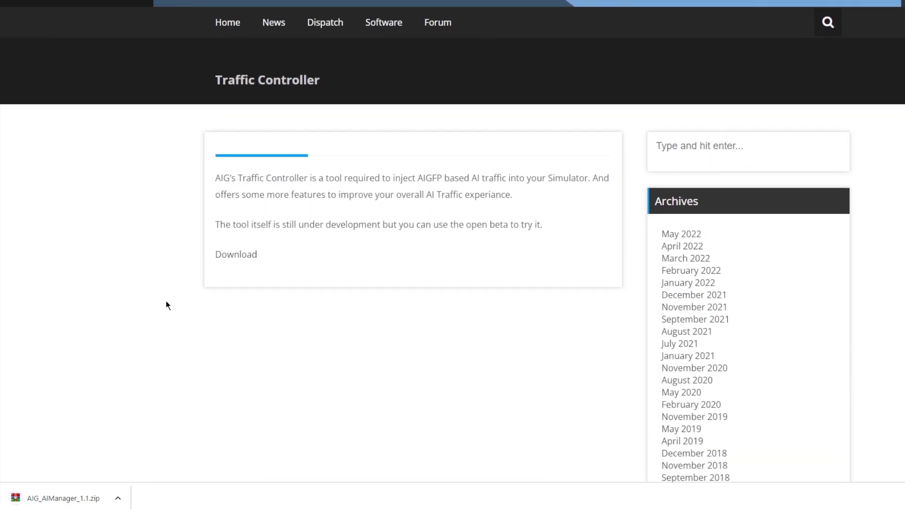
scroll(166, 305, down, 1)
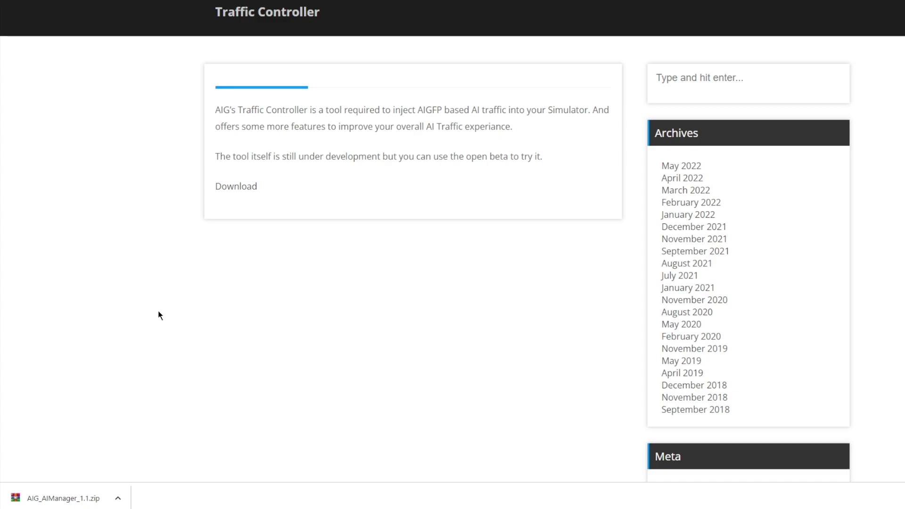
click(228, 187)
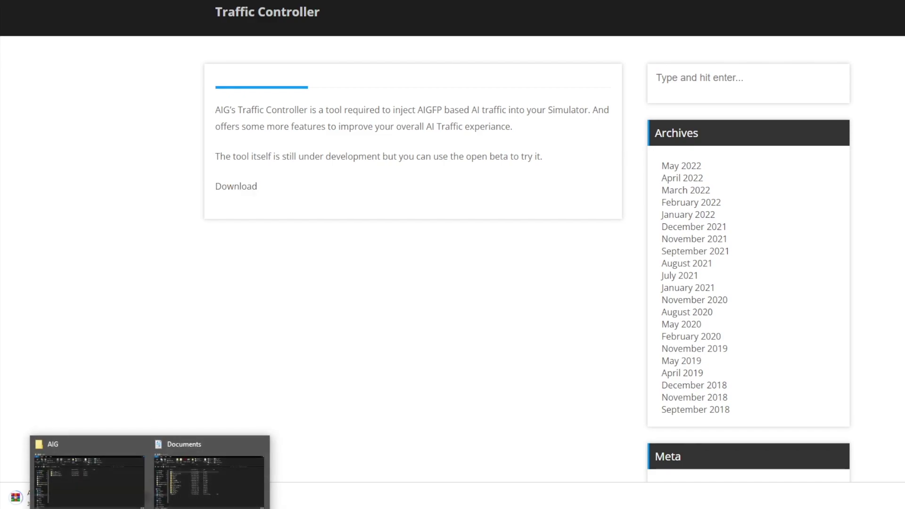
click(207, 467)
click(5, 386)
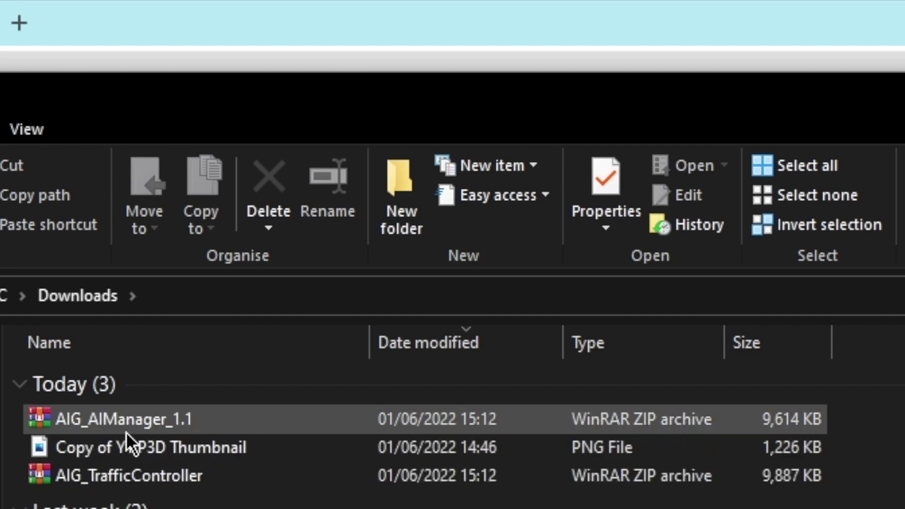
Extract the AIG_AIManager_1.1 and AIG_TrafficController archives each into its own folder
click(126, 432)
right_click(118, 426)
key(Escape)
click(138, 465)
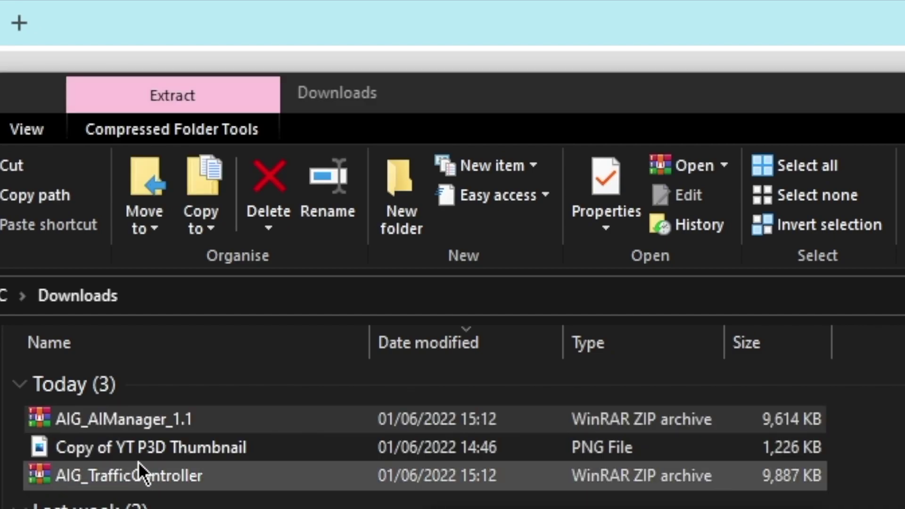
click(138, 475)
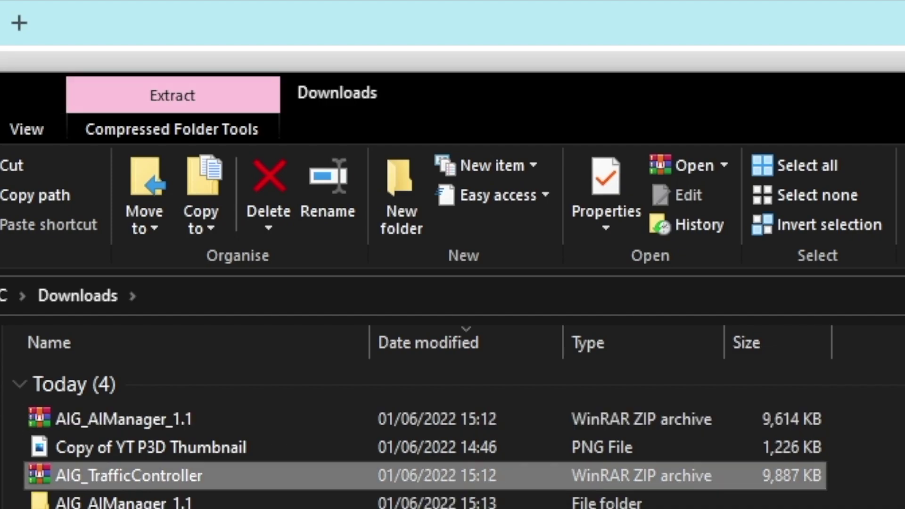
right_click(178, 488)
click(212, 507)
Delete both AIG zip archives and copy the two extracted AIG folders
click(45, 418)
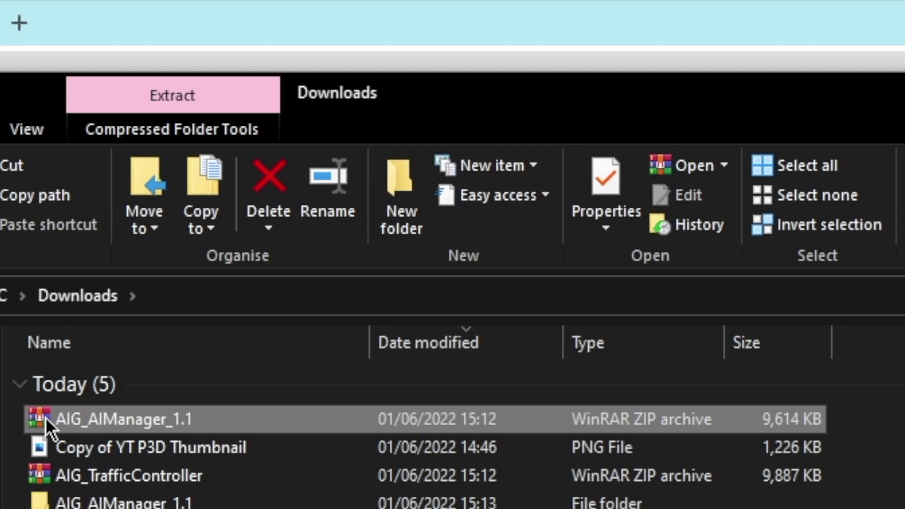
key(Delete)
click(84, 445)
key(Delete)
drag(18, 440, 77, 475)
right_click(78, 476)
key(ctrl+c)
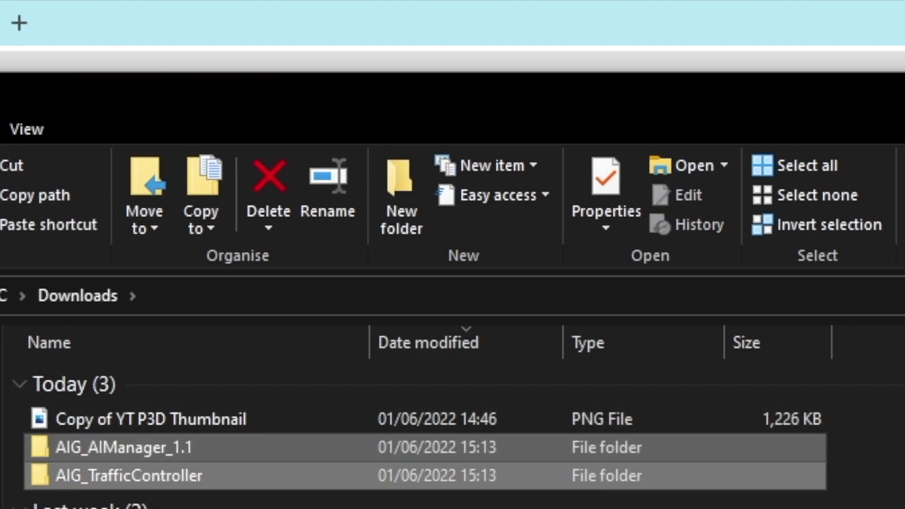
key(alt+Tab)
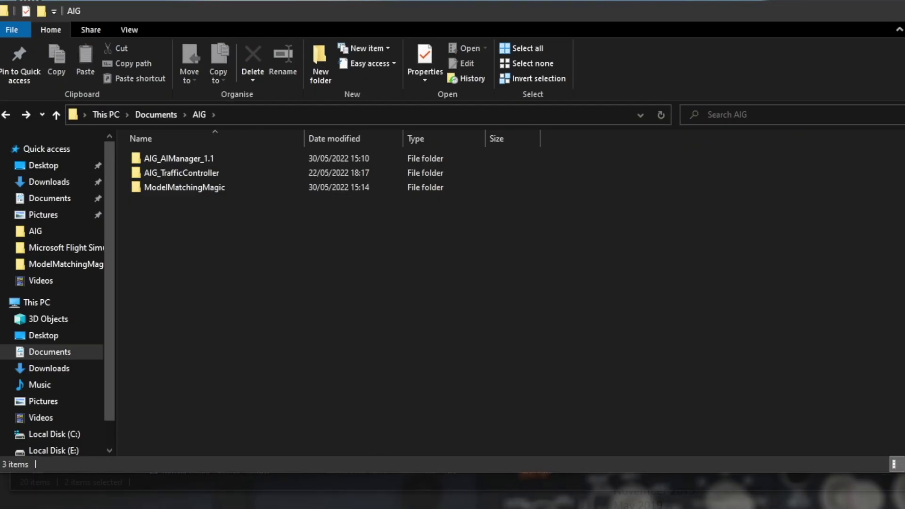
Check the contents of the Documents\AIG folder
key(alt+Up)
double_click(173, 156)
right_click(183, 239)
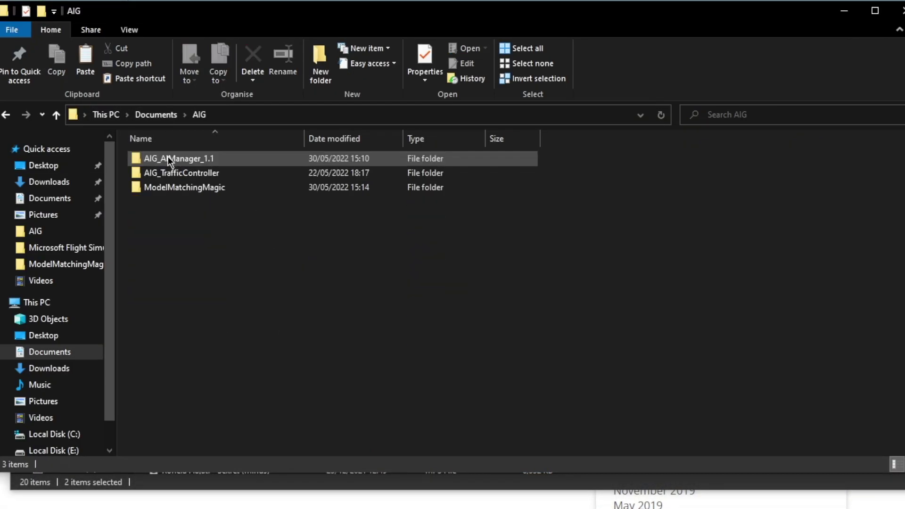
key(Escape)
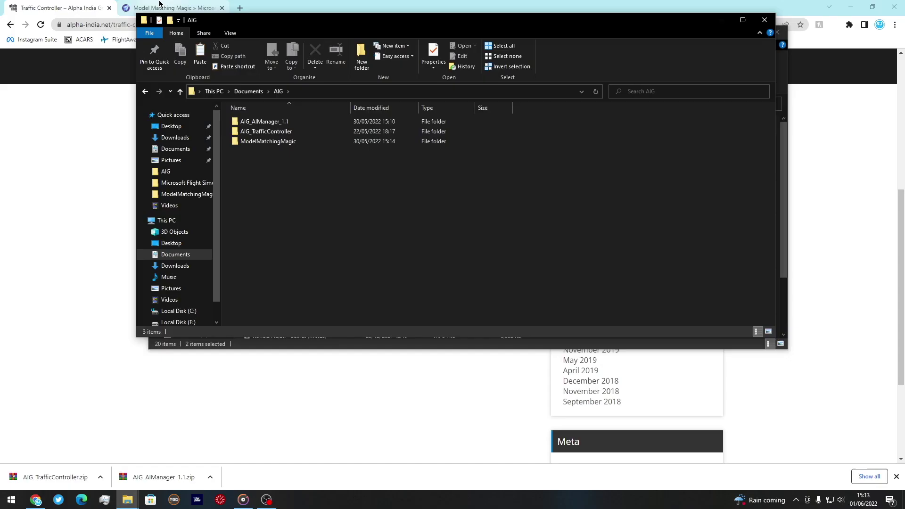
Look at the Model Matching Magic page, then return Explorer to the Documents folder
click(159, 6)
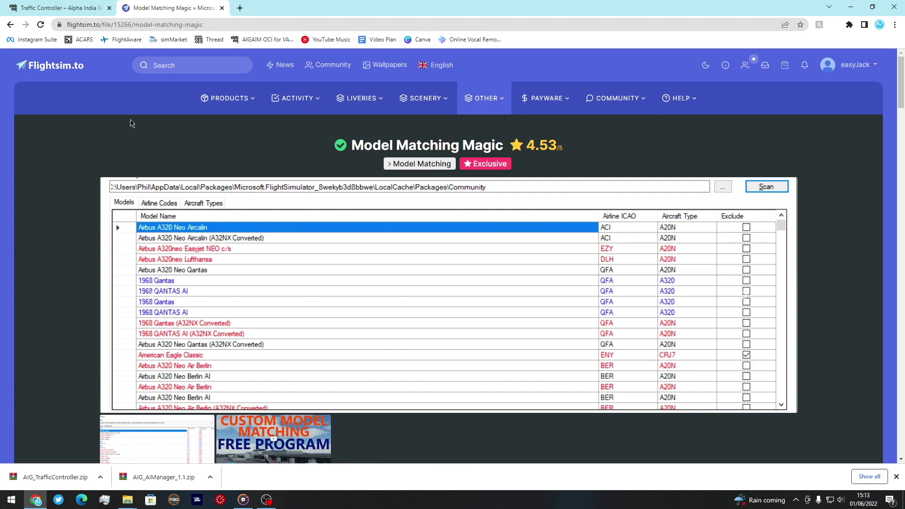
mouse_move(127, 499)
click(107, 477)
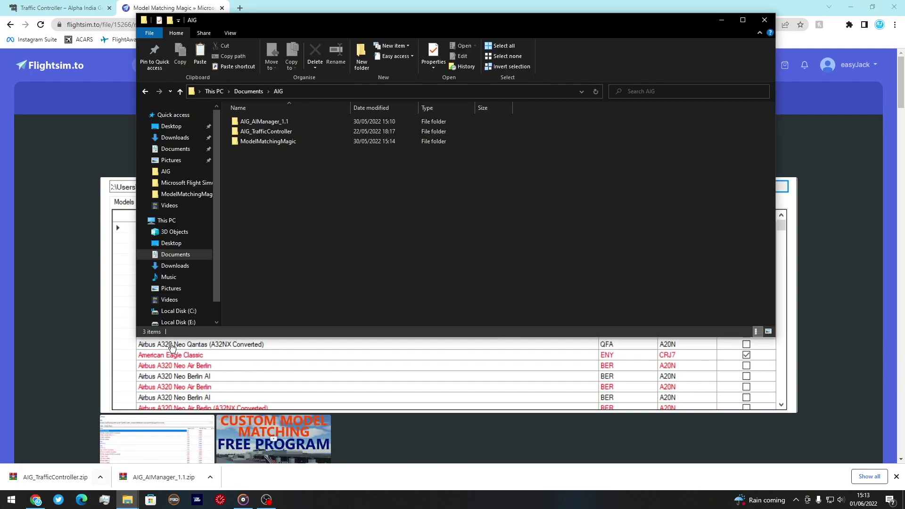
scroll(178, 294, down, 1)
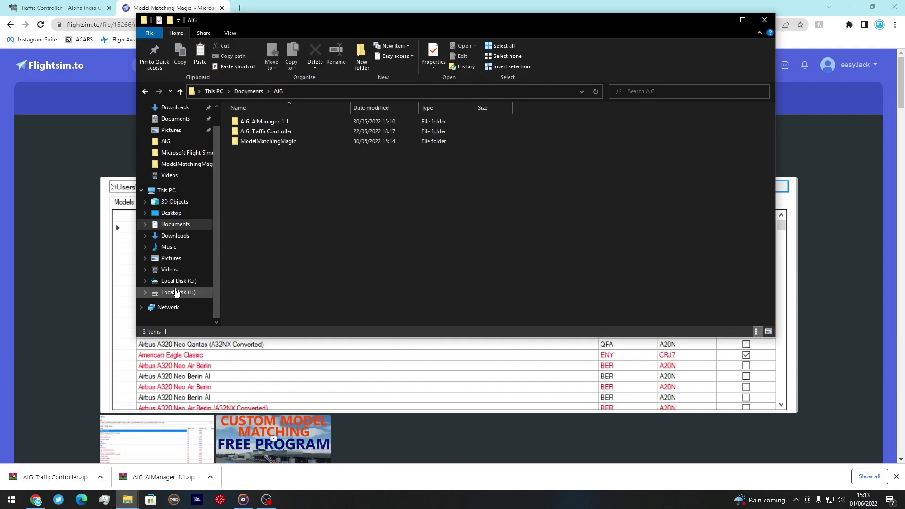
click(174, 226)
Open the ModelMatchingMagic VMR file from Documents\vPilot Files\AIG in Notepad
double_click(252, 240)
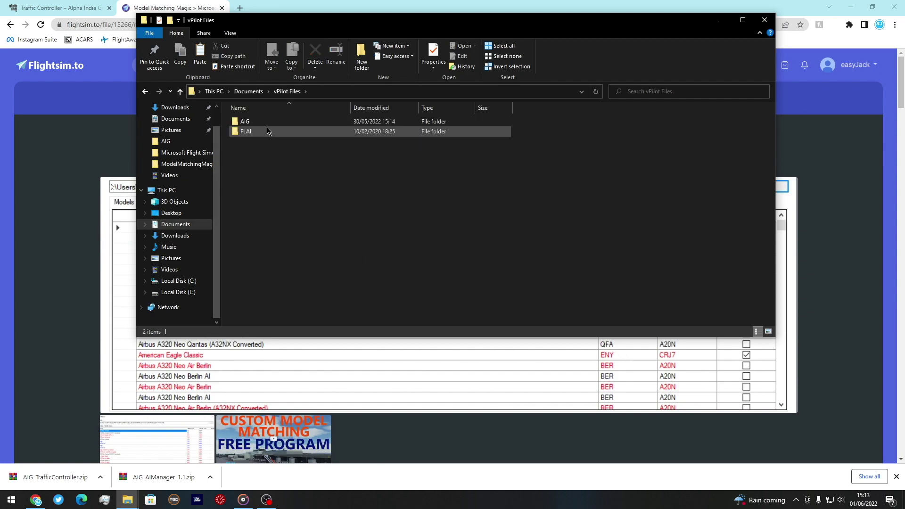
double_click(260, 122)
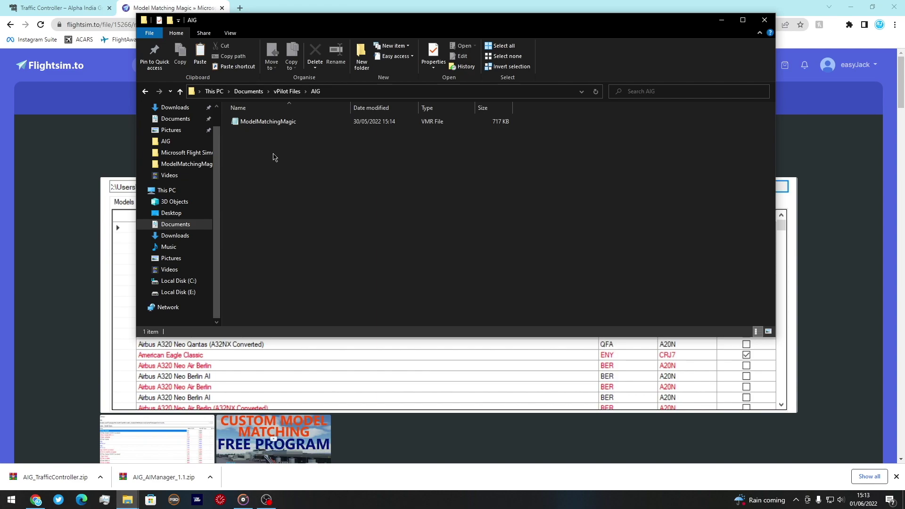
double_click(285, 122)
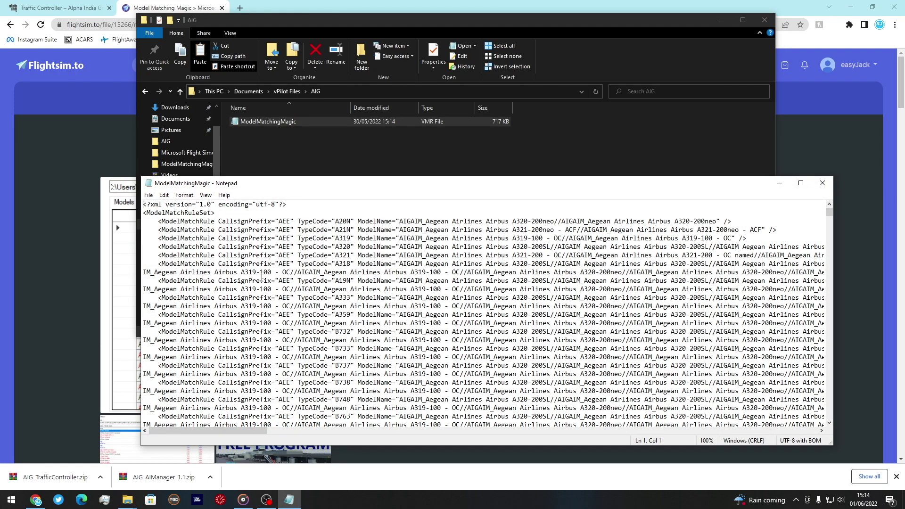
Highlight line 6's callsign prefix and model name, then close Notepad unchanged
drag(278, 249, 352, 247)
drag(407, 248, 616, 248)
click(615, 247)
scroll(559, 247, down, 7)
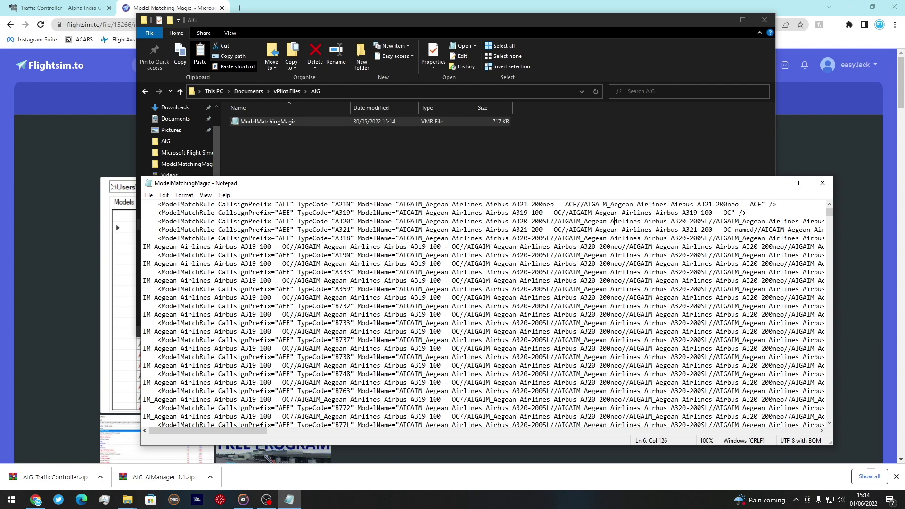
click(825, 185)
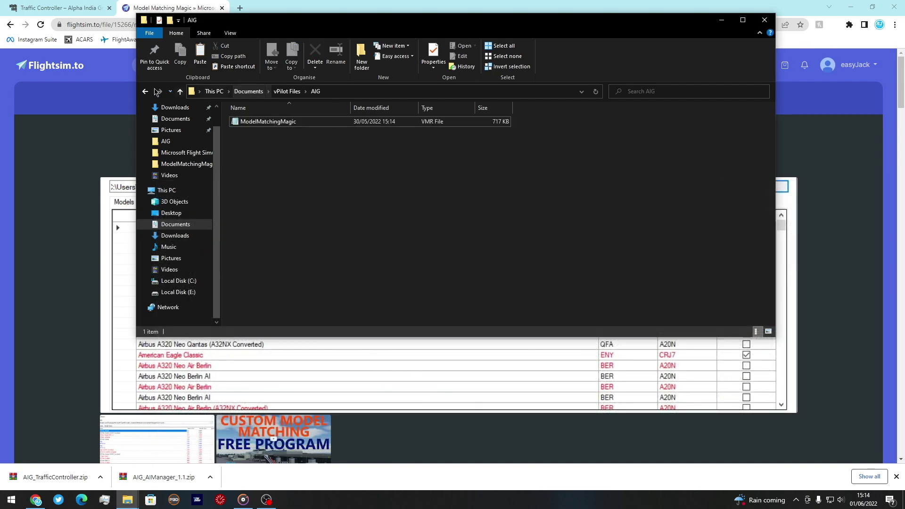
click(145, 91)
Download the Model Matching Magic 1.0.3 main file from Flightsim.to into Downloads
click(91, 158)
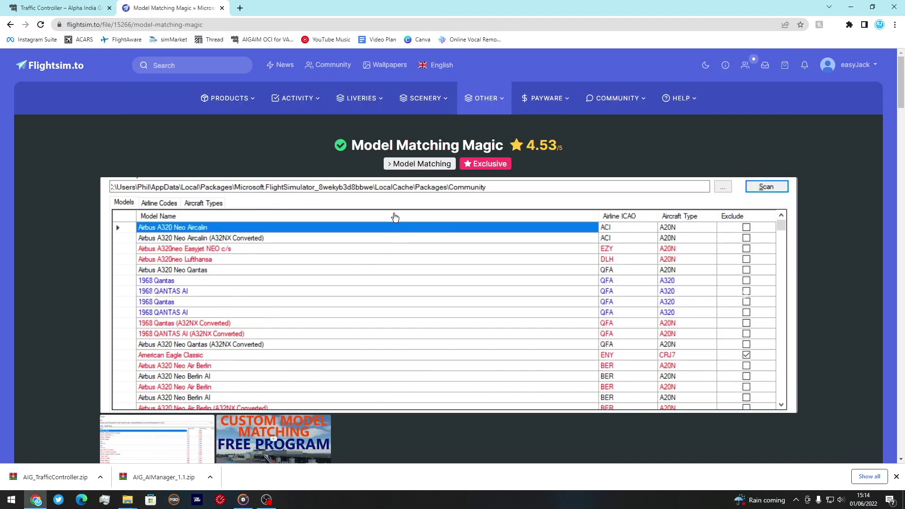
scroll(395, 217, down, 10)
scroll(394, 216, down, 10)
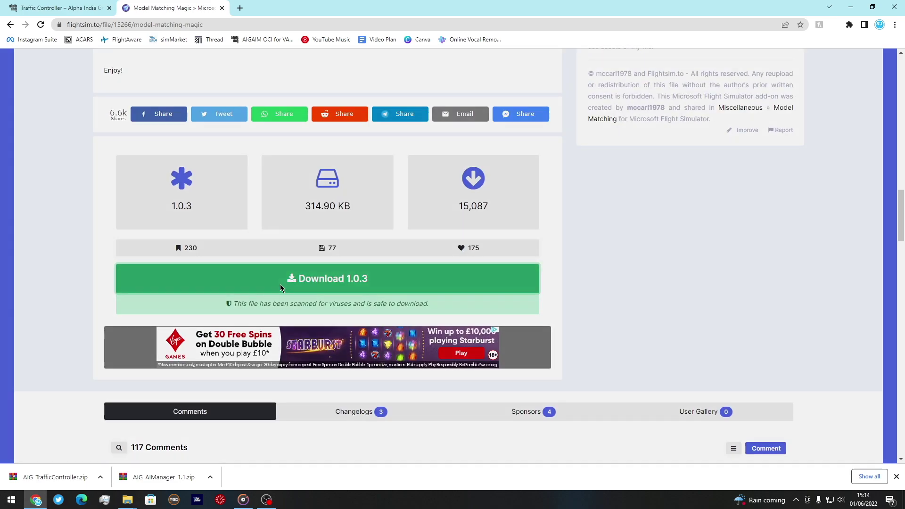
click(281, 288)
click(543, 247)
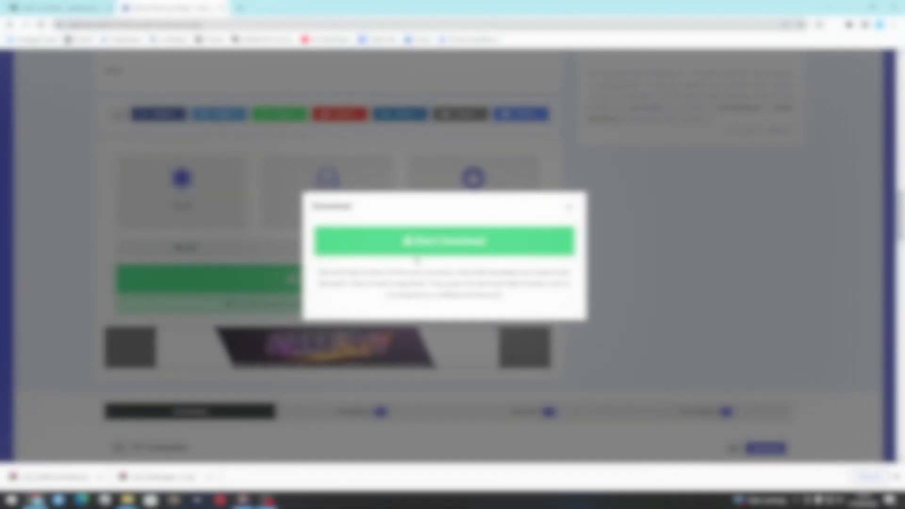
click(414, 242)
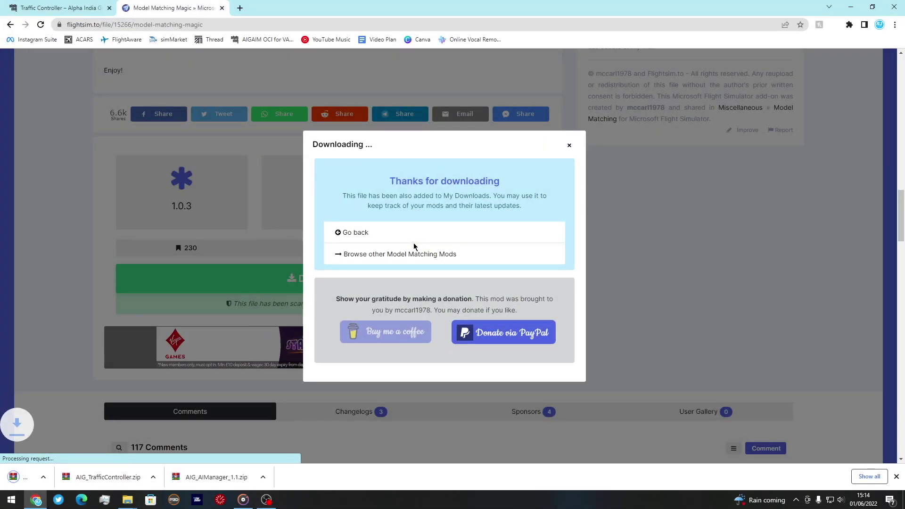
mouse_move(128, 500)
click(169, 452)
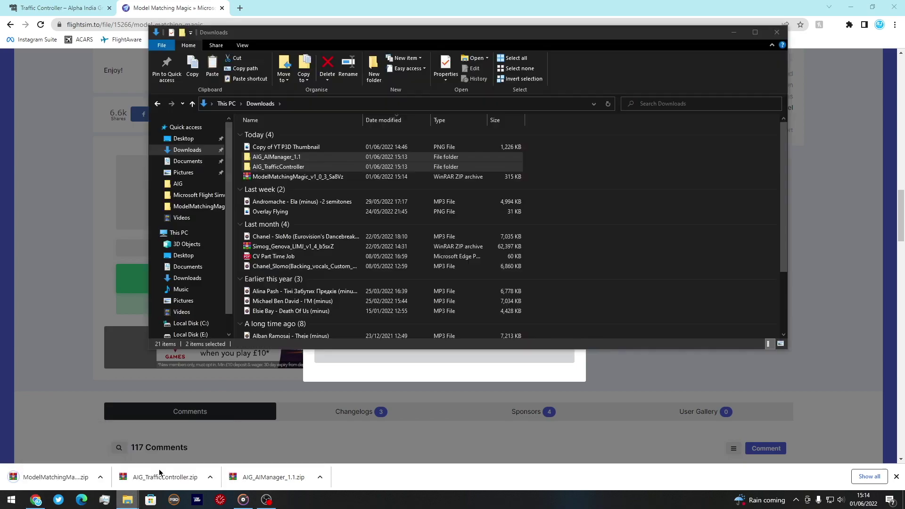
Extract the ModelMatchingMagic archive and copy the resulting ModelMatchingMagic folder
right_click(269, 177)
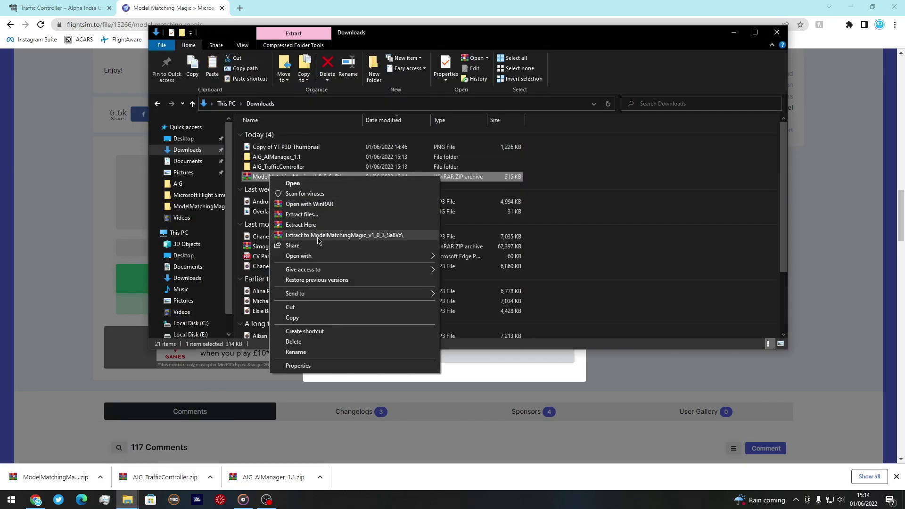
click(318, 236)
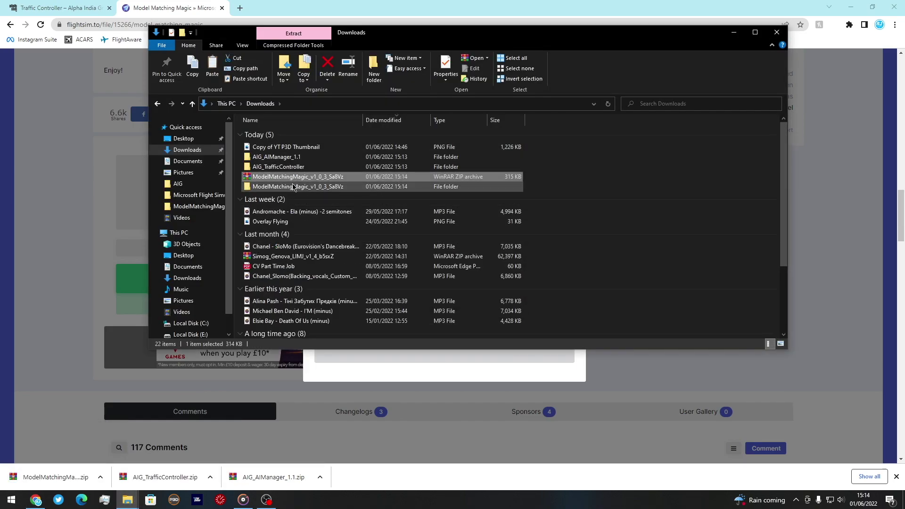
double_click(294, 188)
double_click(304, 134)
click(158, 105)
right_click(280, 134)
click(315, 296)
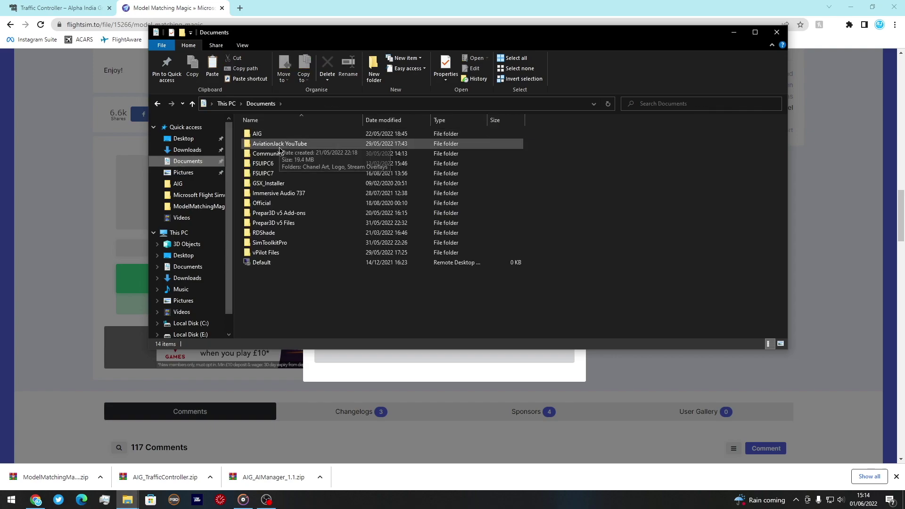
Run AIGTech - AI Manager from Documents\AIG\AIG_AIManager_1.1 as administrator, choosing MSFS2020
double_click(259, 134)
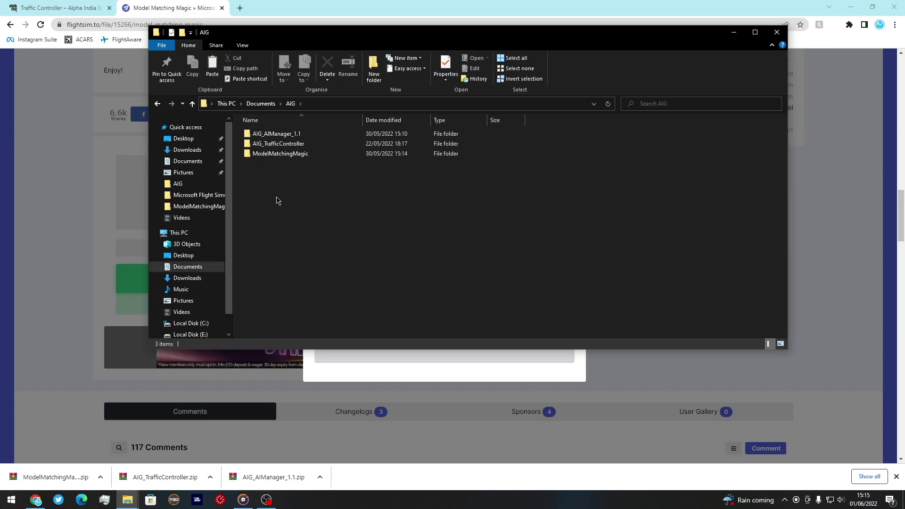
double_click(276, 138)
click(292, 163)
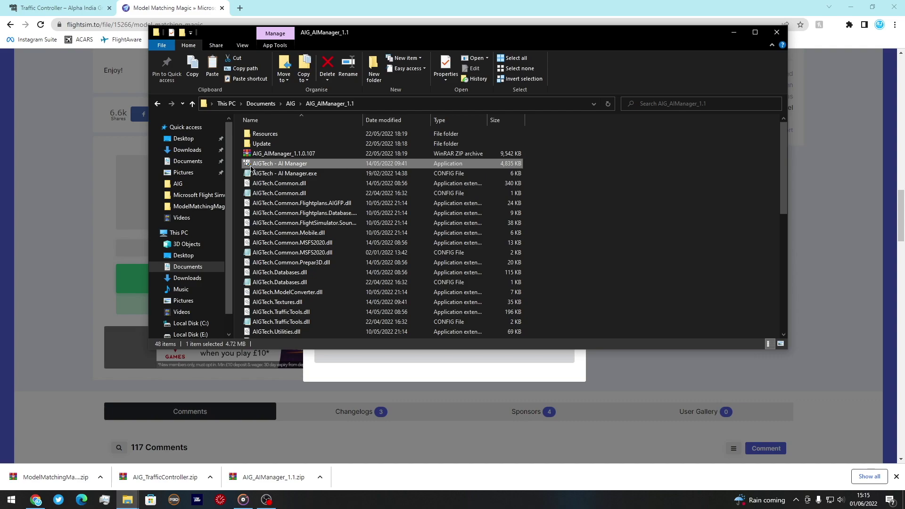
right_click(275, 165)
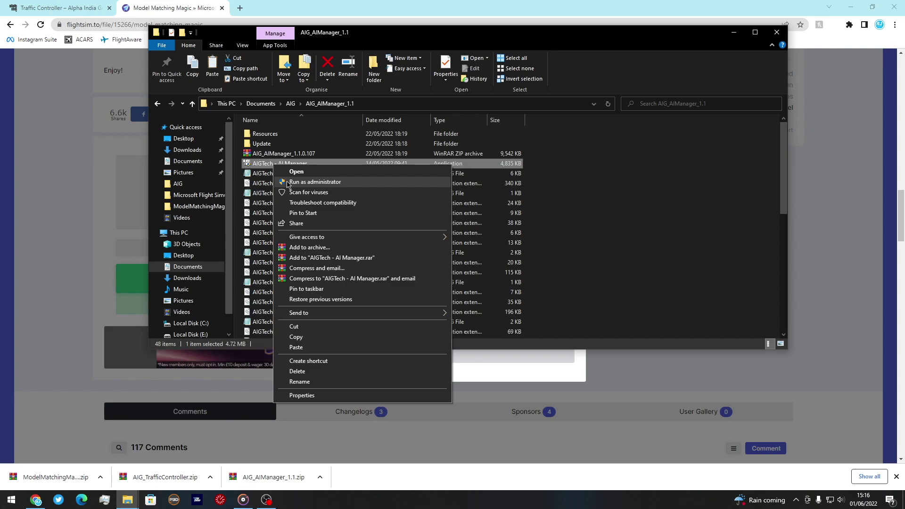
click(315, 182)
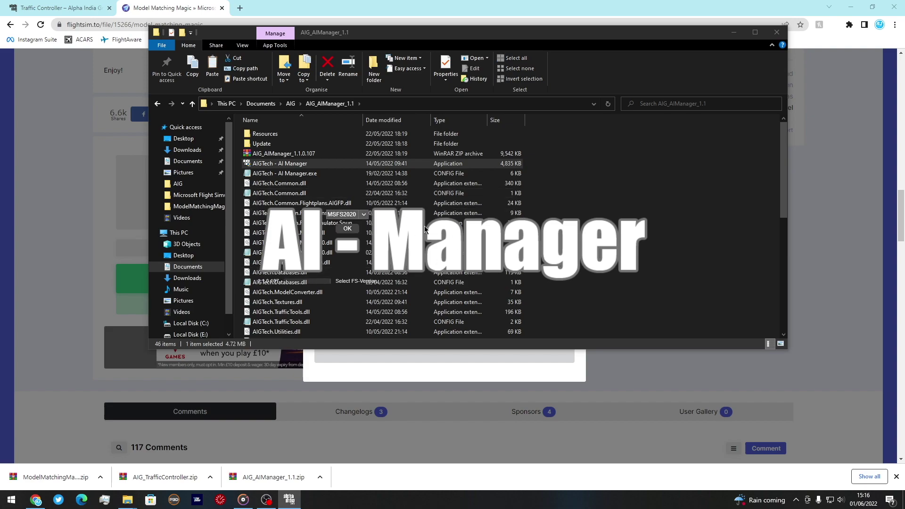
click(348, 230)
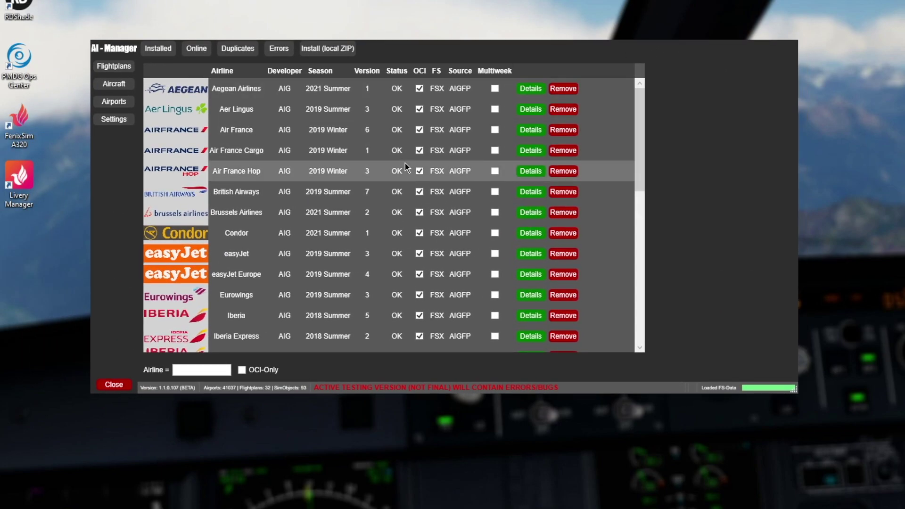
Scroll the Installed flightplans list to review all 32 entries through Wizz Air
drag(640, 117, 665, 61)
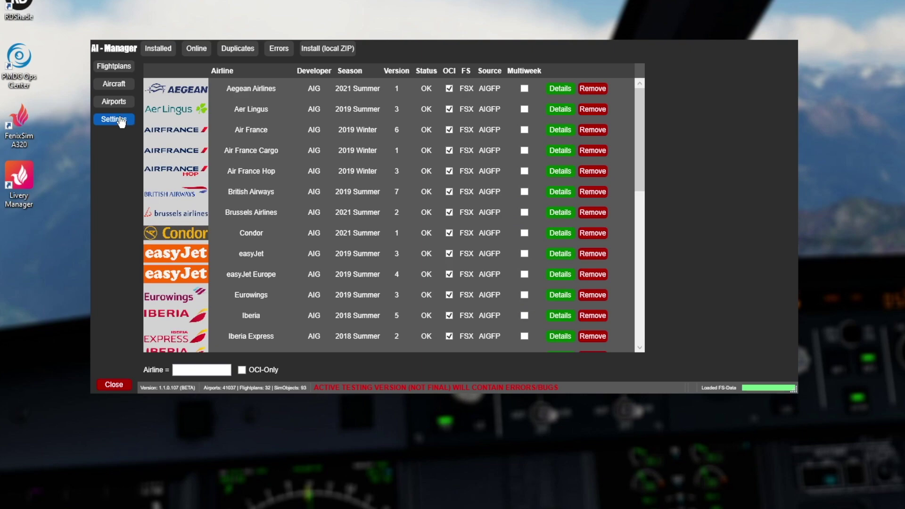
Set AI-Manager's AIGTC directory to Documents\AIG\AIG_TrafficController, then return to File Explorer
click(120, 121)
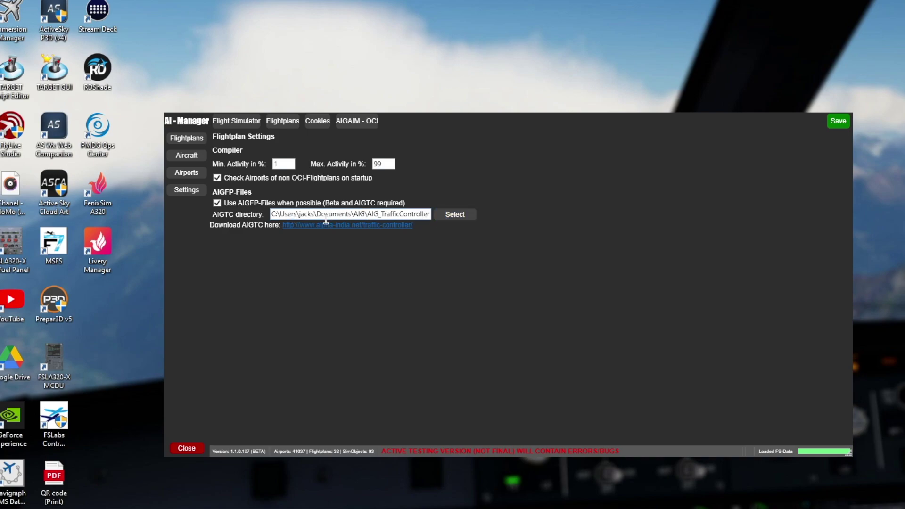
key(alt+Tab)
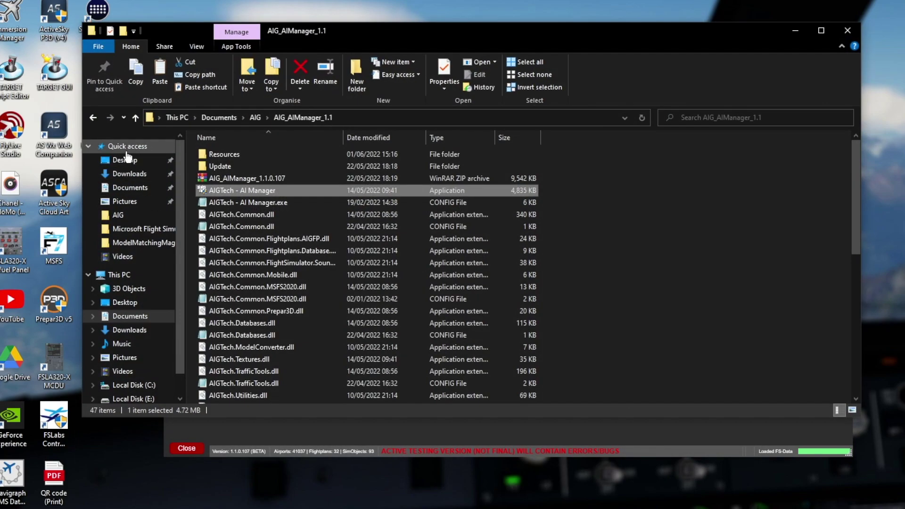
Browse from This PC through Documents\AIG into the AIG_TrafficController folder
click(120, 274)
double_click(531, 164)
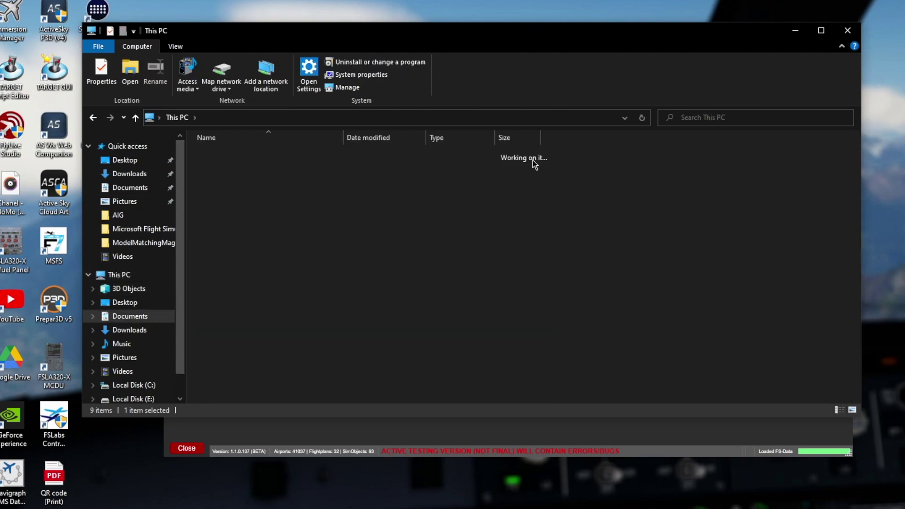
double_click(239, 179)
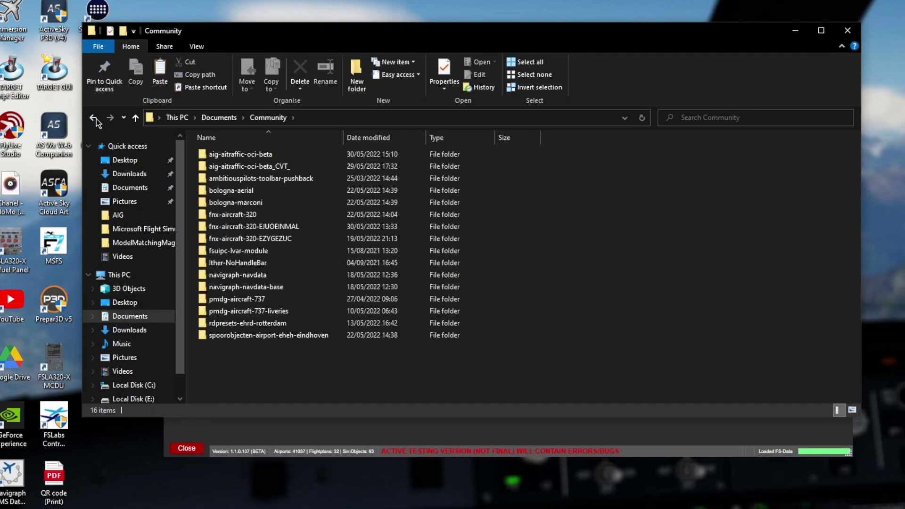
click(93, 117)
double_click(225, 157)
double_click(264, 167)
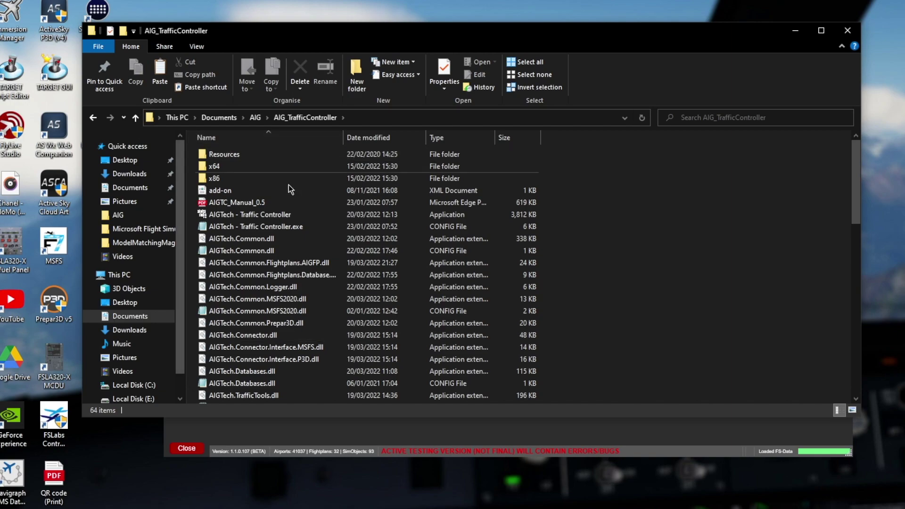
Confirm the AIGTech - Traffic Controller application is there, then minimize Explorer to AI-Manager
click(251, 215)
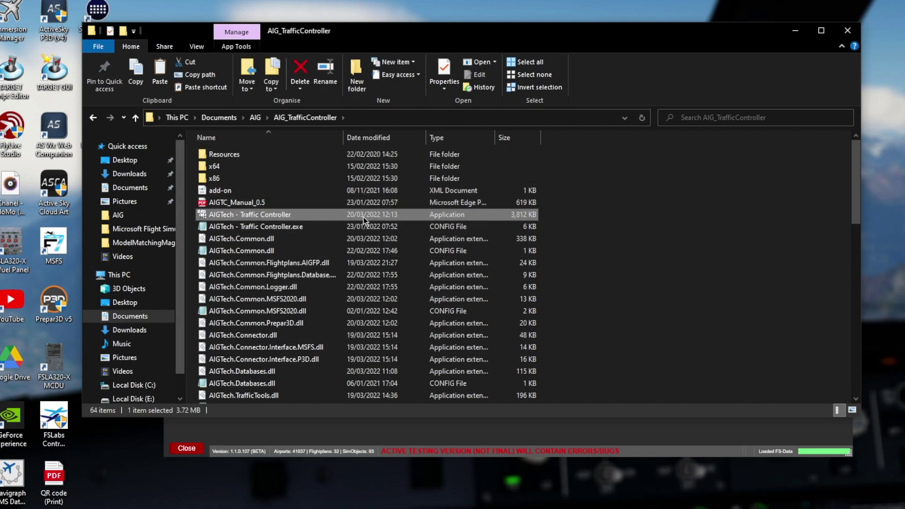
click(686, 178)
click(789, 35)
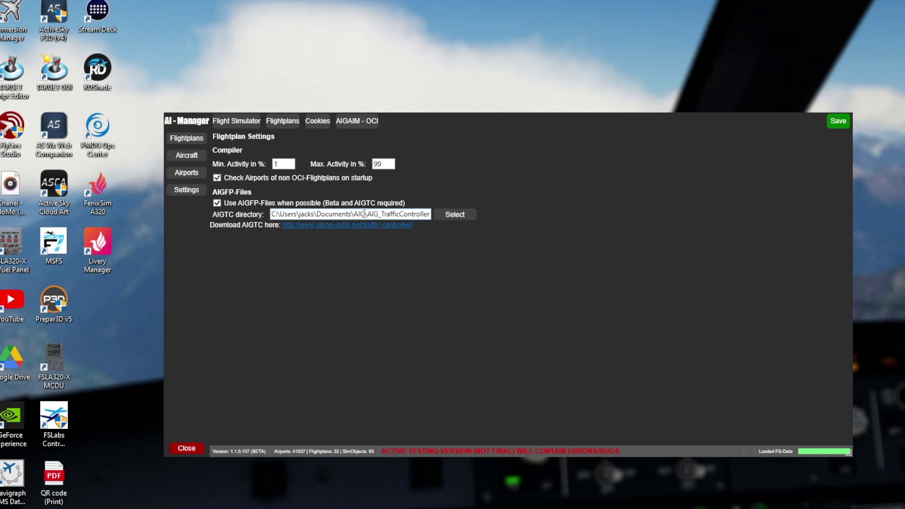
drag(371, 215, 416, 217)
Move from the flight simulator settings to AI-Manager's AVSIM-Library cookie settings
click(415, 215)
click(236, 120)
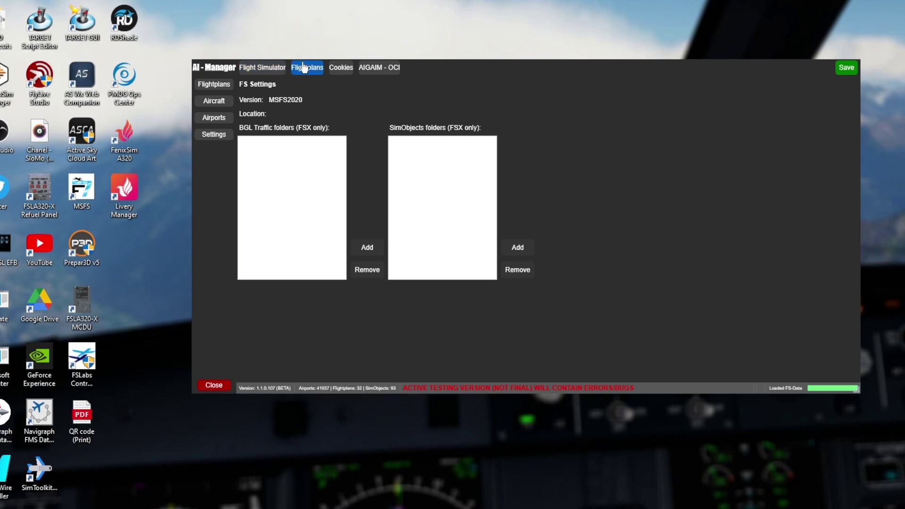
click(335, 68)
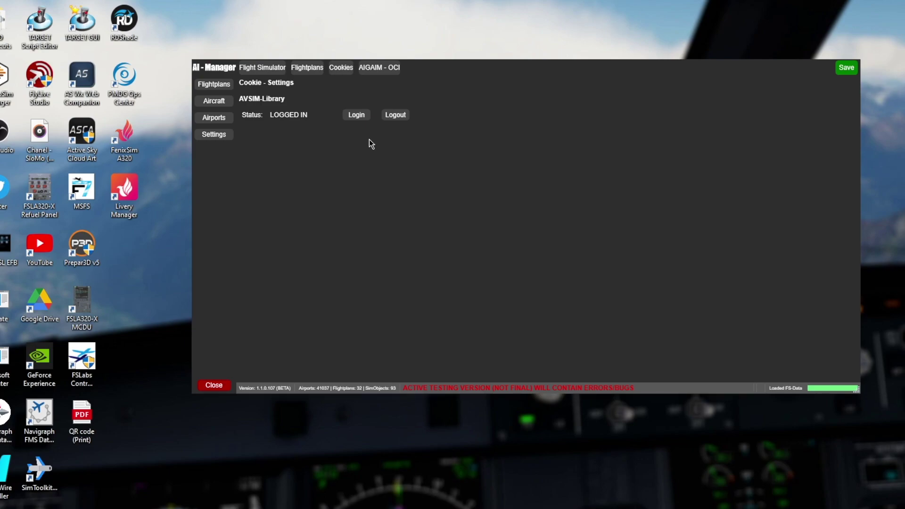
Log in to the AVSIM library, dismissing three script errors, and close the login window
click(364, 115)
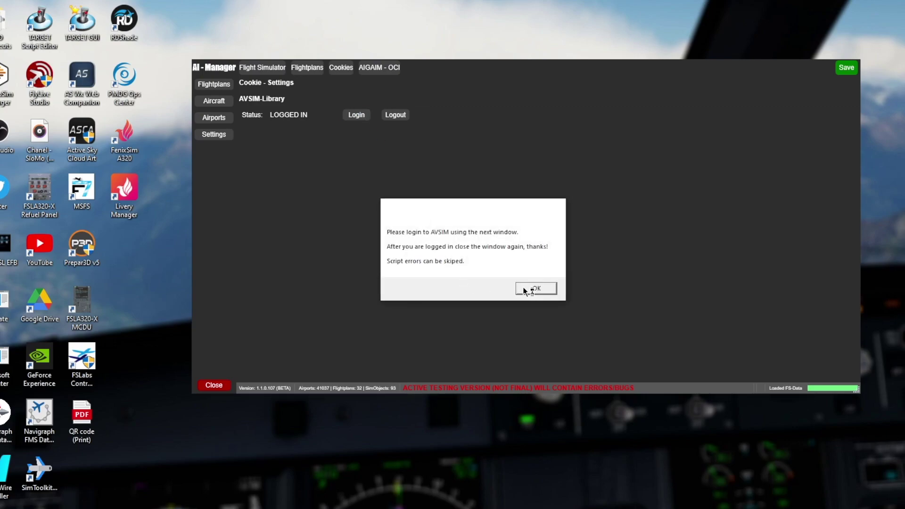
click(526, 291)
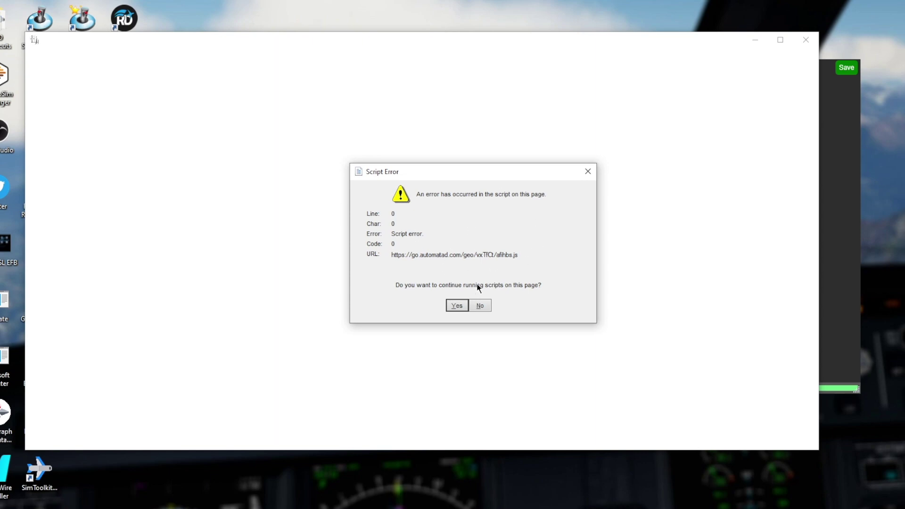
click(588, 171)
click(588, 172)
click(587, 171)
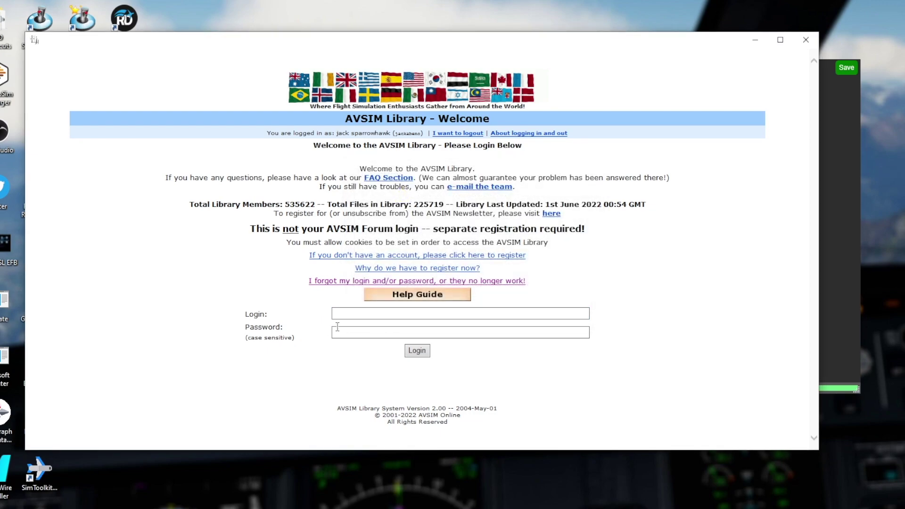
click(806, 39)
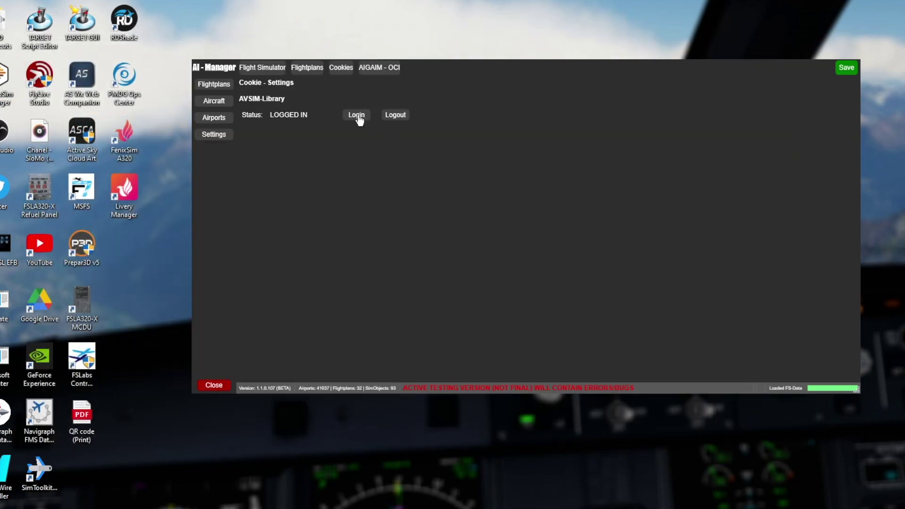